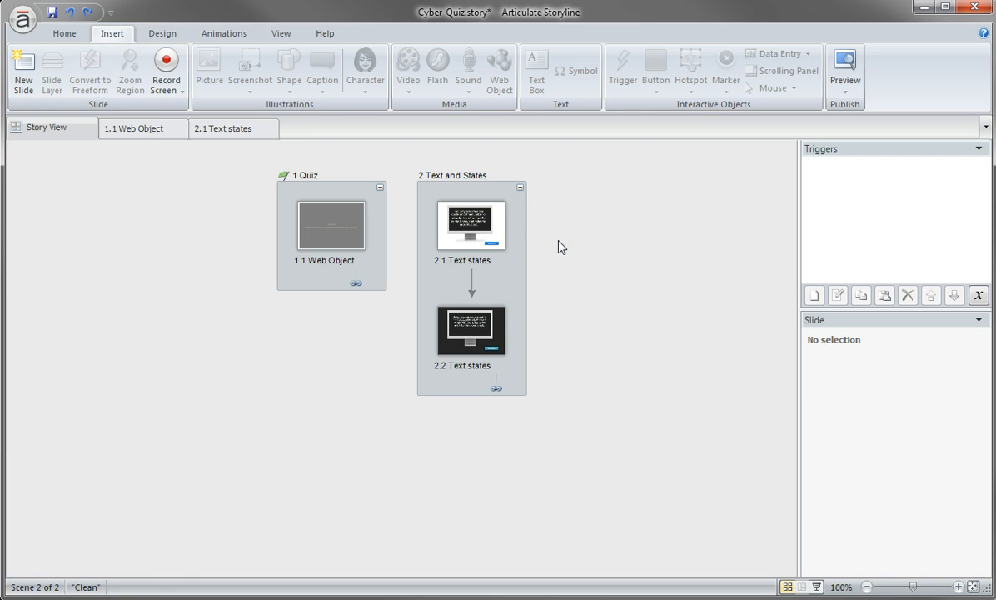
Step: Add a new scene to the story and name it Quiz
{"action": "right_click", "coordinate": [556, 242]}
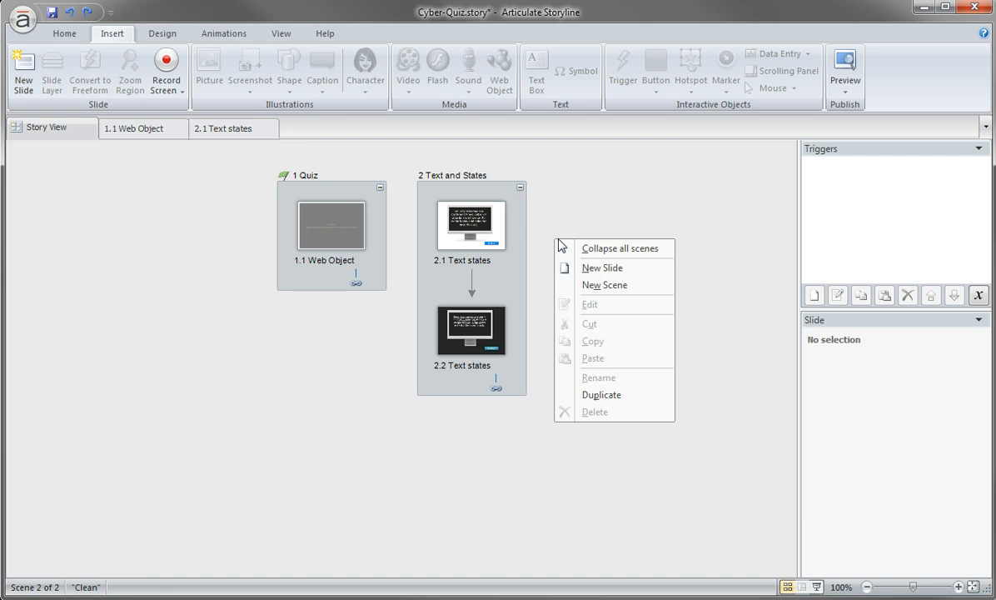
{"action": "left_click", "coordinate": [631, 286]}
{"action": "double_click", "coordinate": [537, 174]}
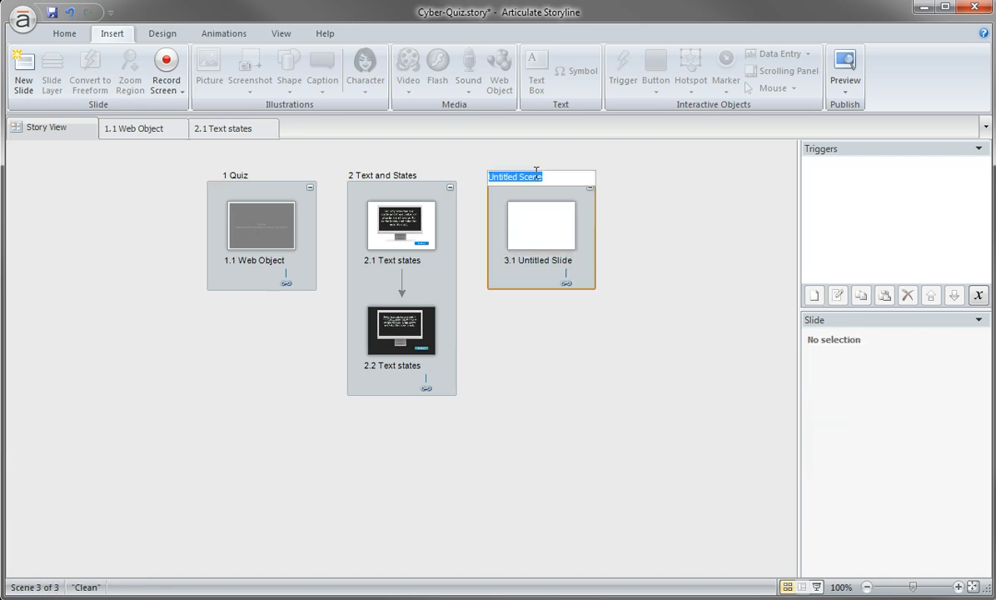
{"action": "type", "text": "Quiz"}
{"action": "key", "text": "Return"}
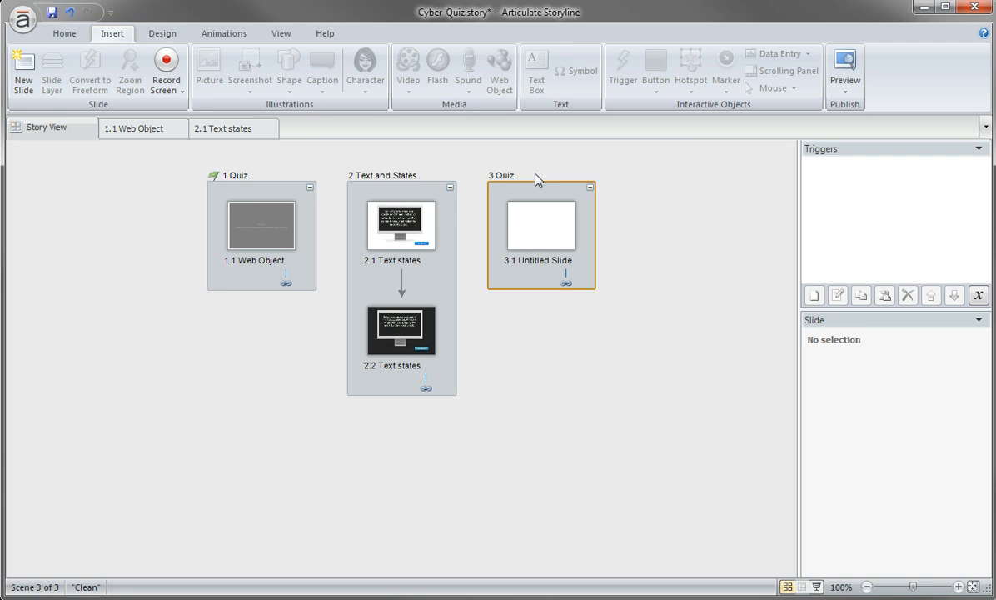
Step: Insert a graded Multiple Choice slide and copy in the question about attacks on business executives and industry leaders from the Word document
{"action": "left_click", "coordinate": [27, 82]}
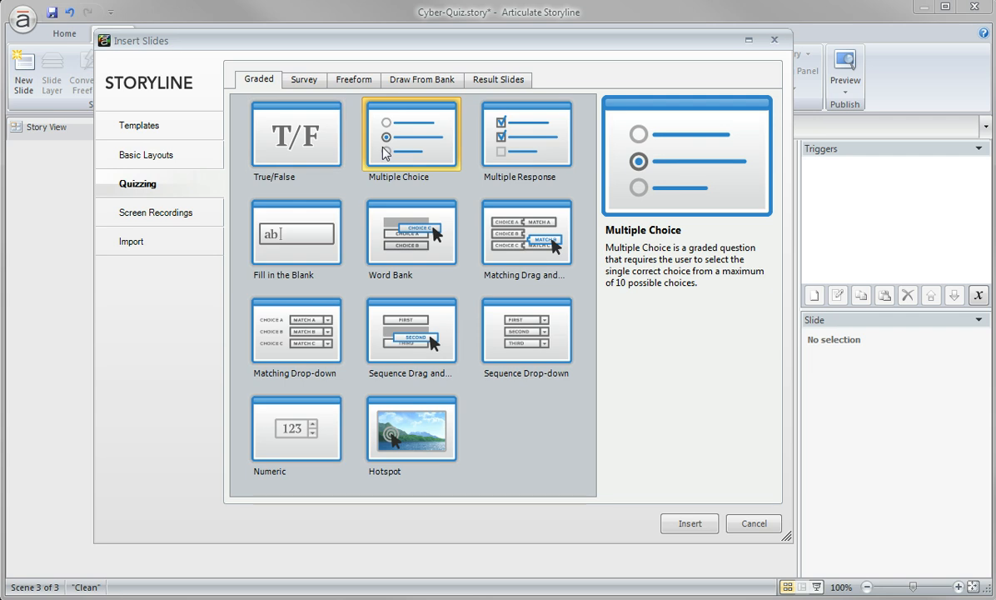
{"action": "left_click", "coordinate": [688, 523]}
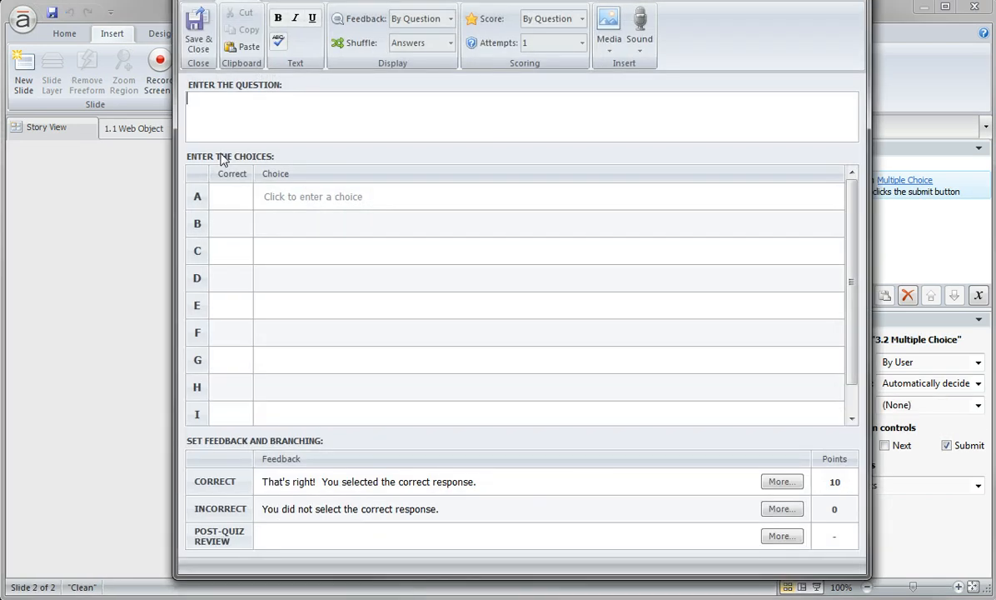
{"action": "left_click_drag", "start_coordinate": [0, 41], "coordinate": [201, 34]}
{"action": "left_click_drag", "start_coordinate": [503, 240], "coordinate": [32, 237]}
{"action": "key", "text": "ctrl+c"}
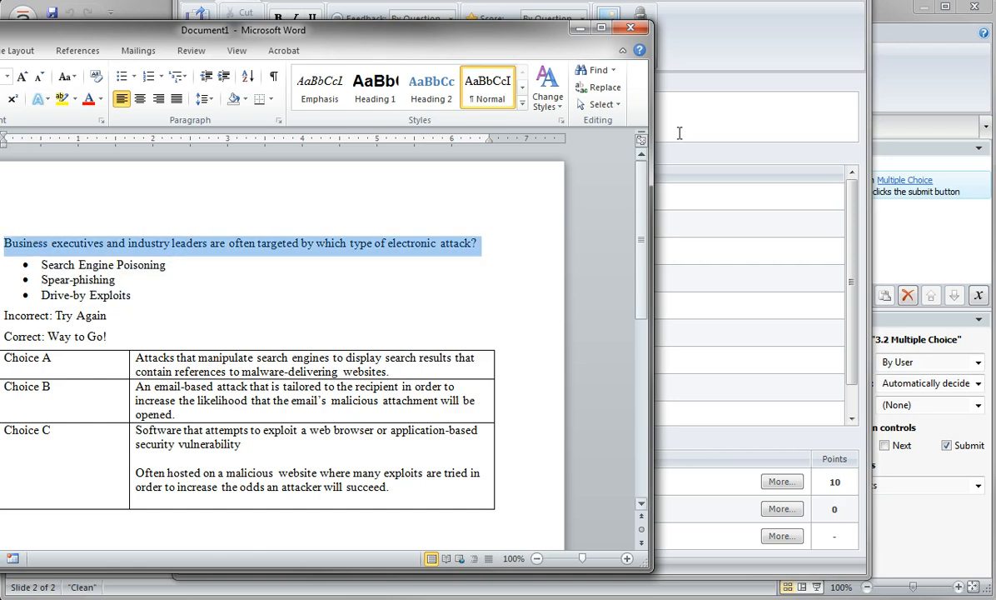
{"action": "left_click", "coordinate": [679, 126]}
{"action": "key", "text": "ctrl+v"}
Step: Switch to the Word document and remove the bullets from the three answer choices
{"action": "key", "text": "alt+Tab"}
{"action": "left_click_drag", "start_coordinate": [133, 295], "coordinate": [40, 265]}
{"action": "left_click", "coordinate": [122, 76]}
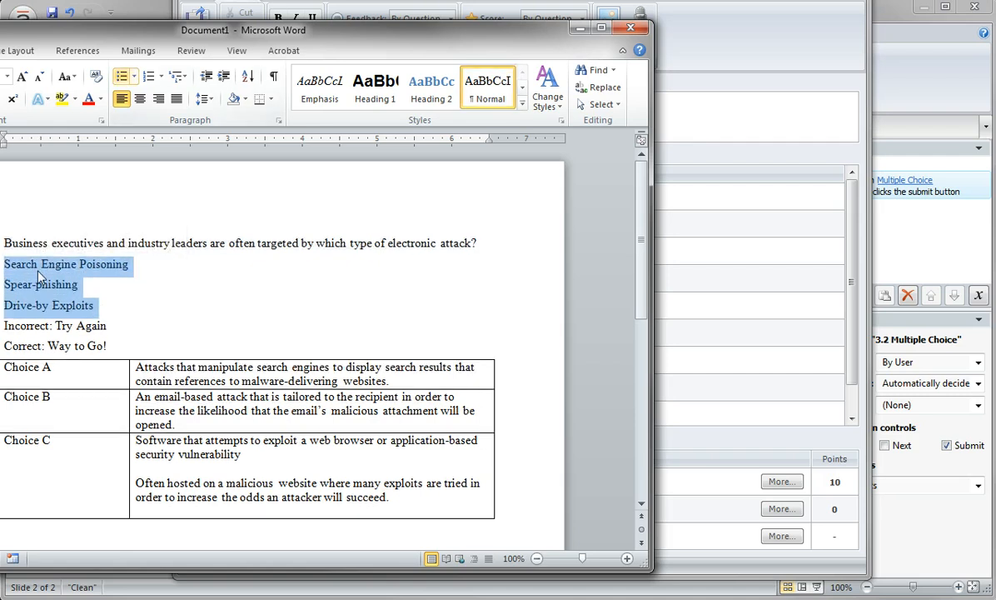
Step: Copy "Search Engine Poisoning" from the Word document into choice A of the Storyline question
{"action": "left_click_drag", "start_coordinate": [118, 264], "coordinate": [4, 265]}
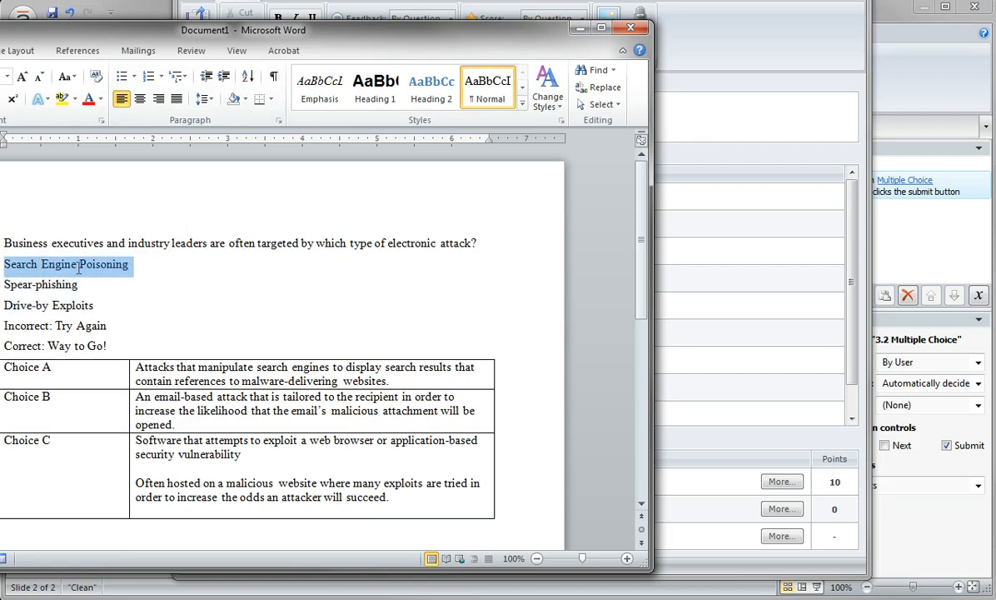
{"action": "key", "text": "ctrl+c"}
{"action": "key", "text": "alt+Tab"}
{"action": "key", "text": "ctrl+v"}
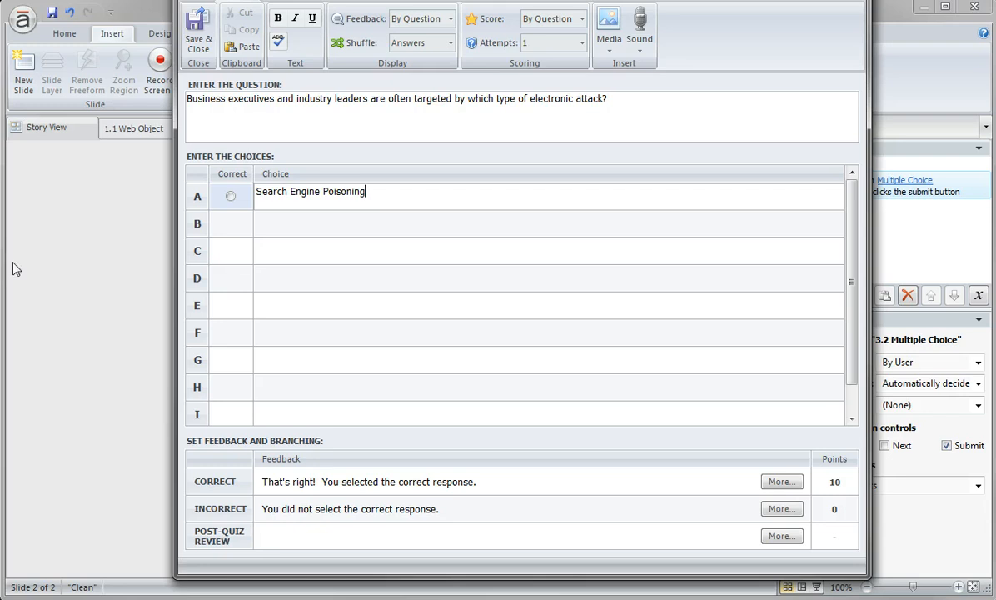
Step: Copy "Spear-phishing" from the Word document into choice B of the Storyline question
{"action": "key", "text": "alt+Tab"}
{"action": "left_click_drag", "start_coordinate": [80, 284], "coordinate": [4, 284]}
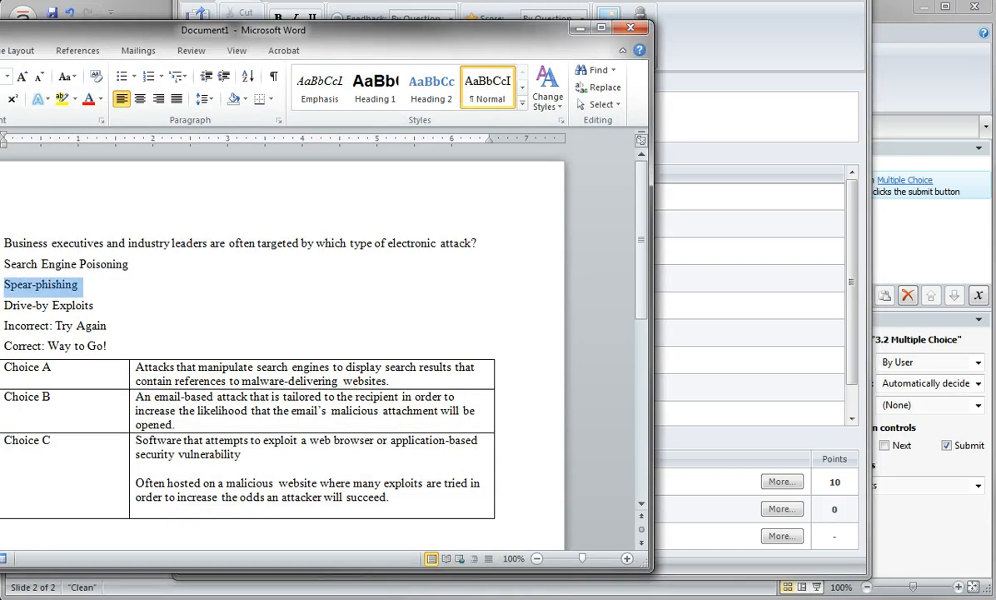
{"action": "key", "text": "ctrl+c"}
{"action": "key", "text": "alt+Tab"}
{"action": "key", "text": "ctrl+v"}
Step: Copy "Drive-by Exploits" from the Word document into choice C of the Storyline question
{"action": "key", "text": "alt+Tab"}
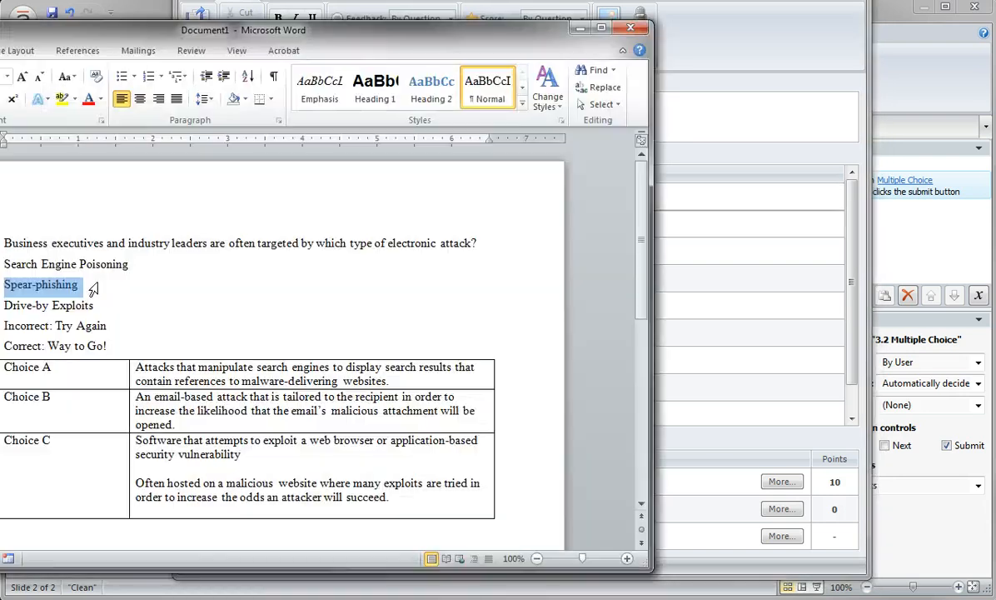
{"action": "left_click_drag", "start_coordinate": [98, 305], "coordinate": [3, 305]}
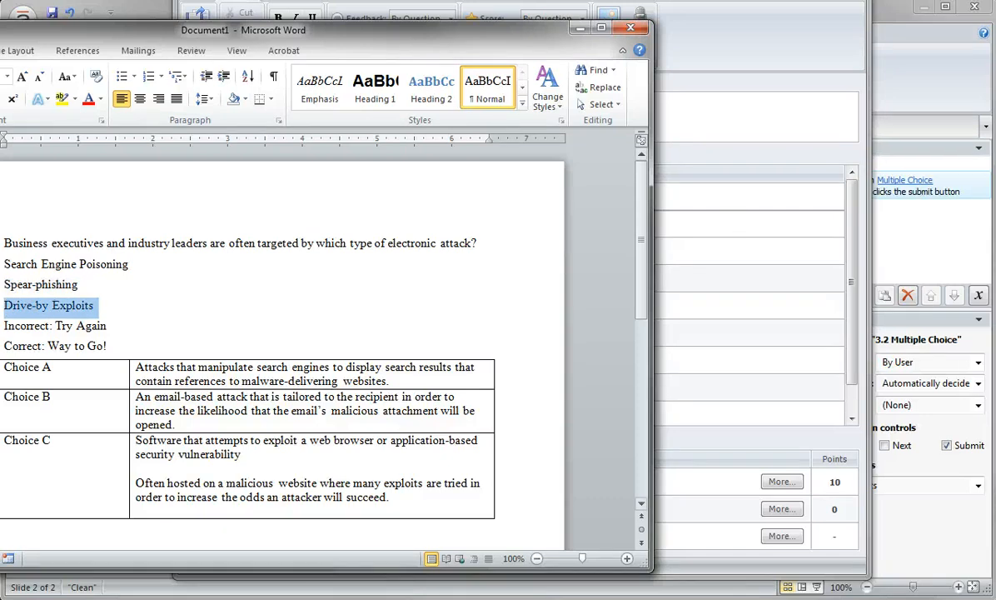
{"action": "key", "text": "ctrl+c"}
{"action": "key", "text": "alt+Tab"}
{"action": "key", "text": "Tab"}
{"action": "key", "text": "ctrl+v"}
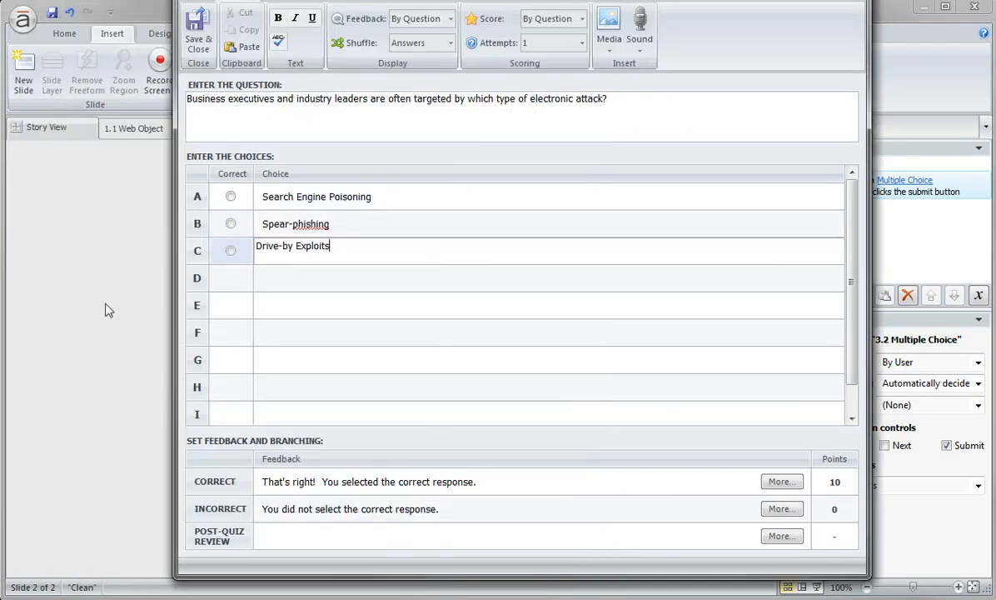
Step: Mark Spear-phishing as the correct choice, then save and close the question
{"action": "left_click", "coordinate": [234, 225]}
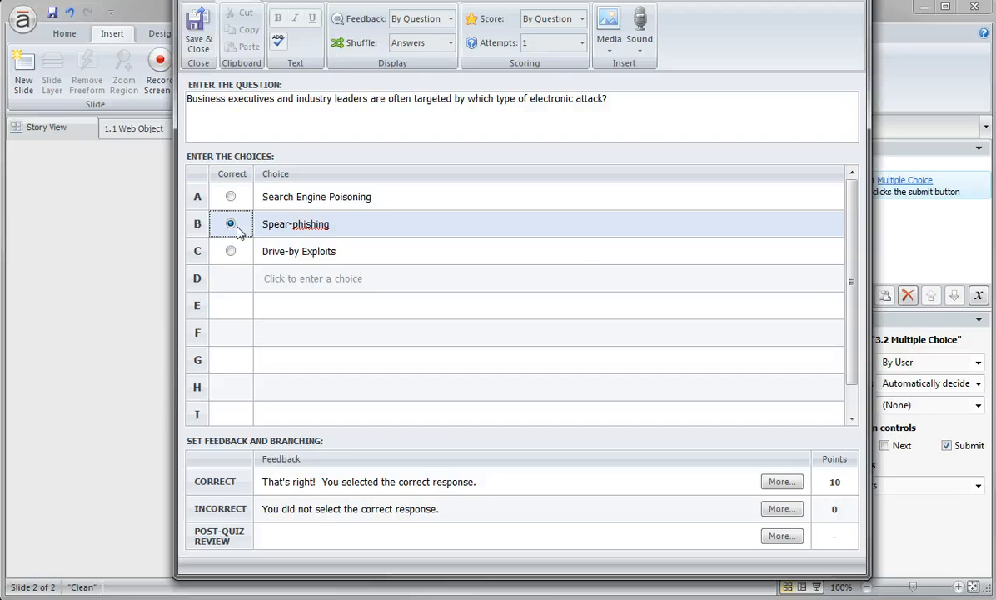
{"action": "left_click", "coordinate": [198, 33]}
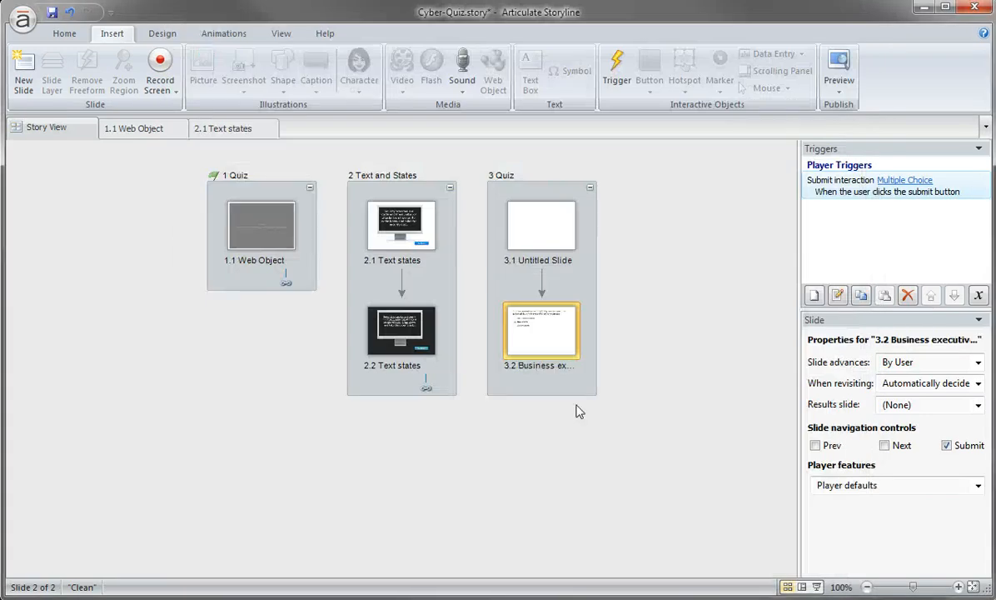
Step: Open the new question slide and review its question text and choices, including in the question editing form
{"action": "double_click", "coordinate": [540, 335]}
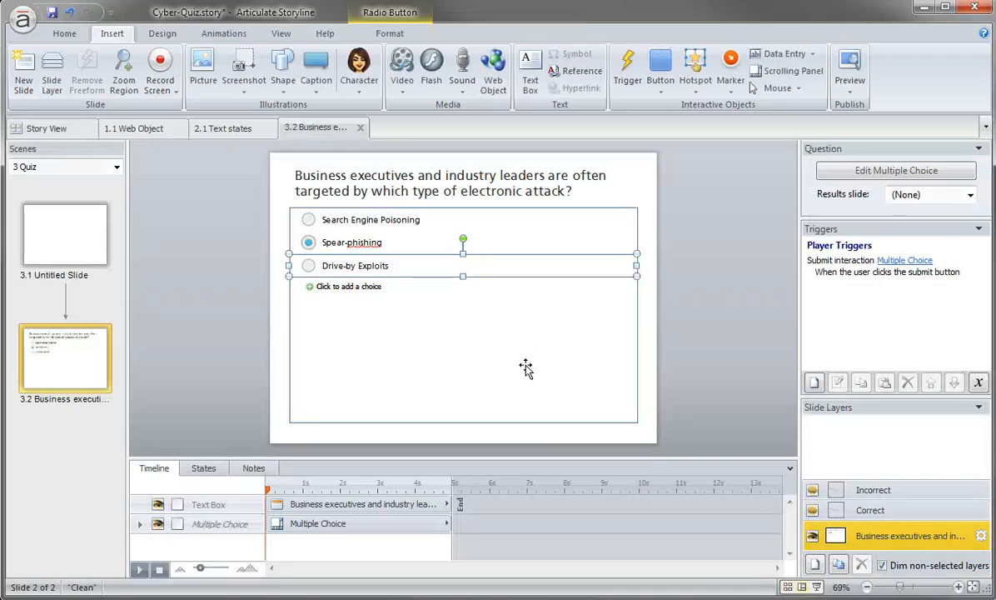
{"action": "left_click", "coordinate": [362, 190]}
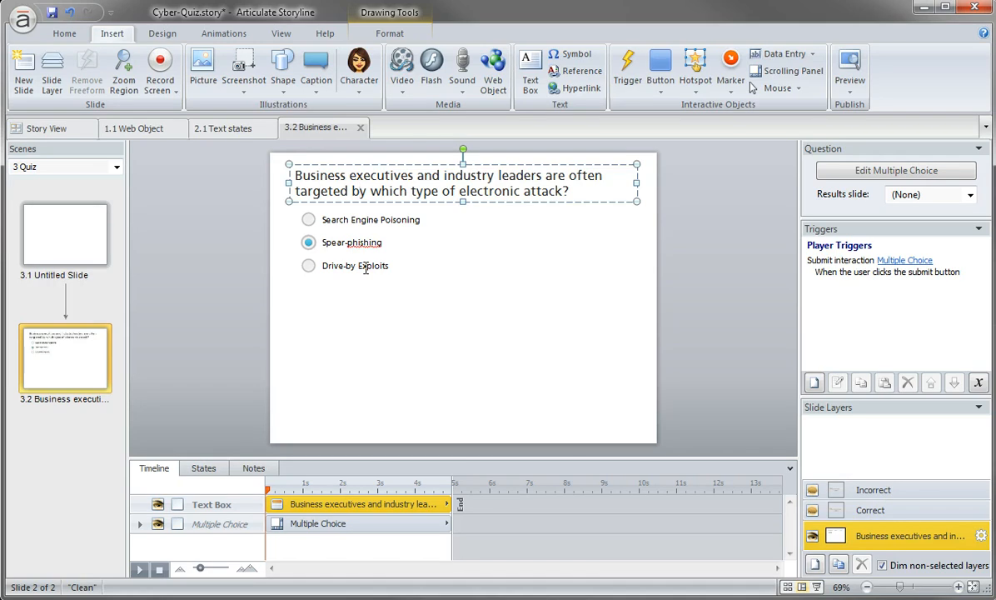
{"action": "left_click", "coordinate": [835, 172]}
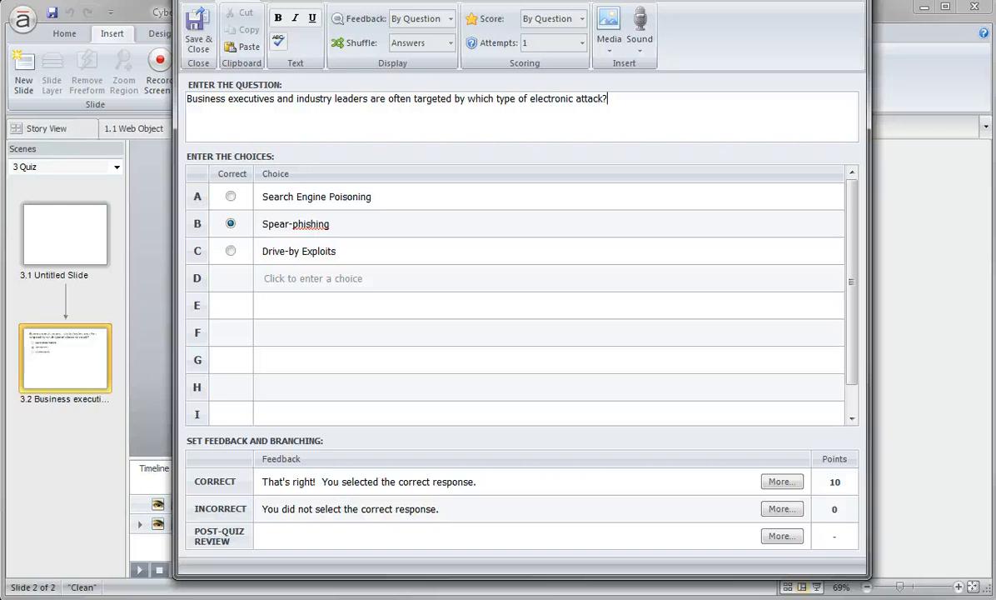
{"action": "left_click", "coordinate": [197, 41]}
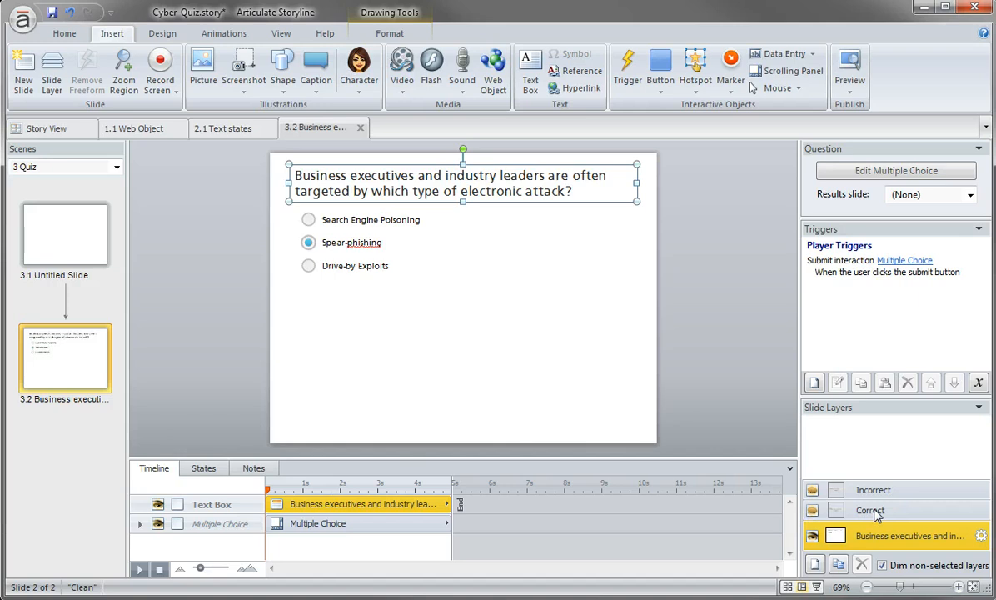
Step: Review the Correct and Incorrect feedback layers and return to the question's base layer
{"action": "left_click", "coordinate": [870, 510]}
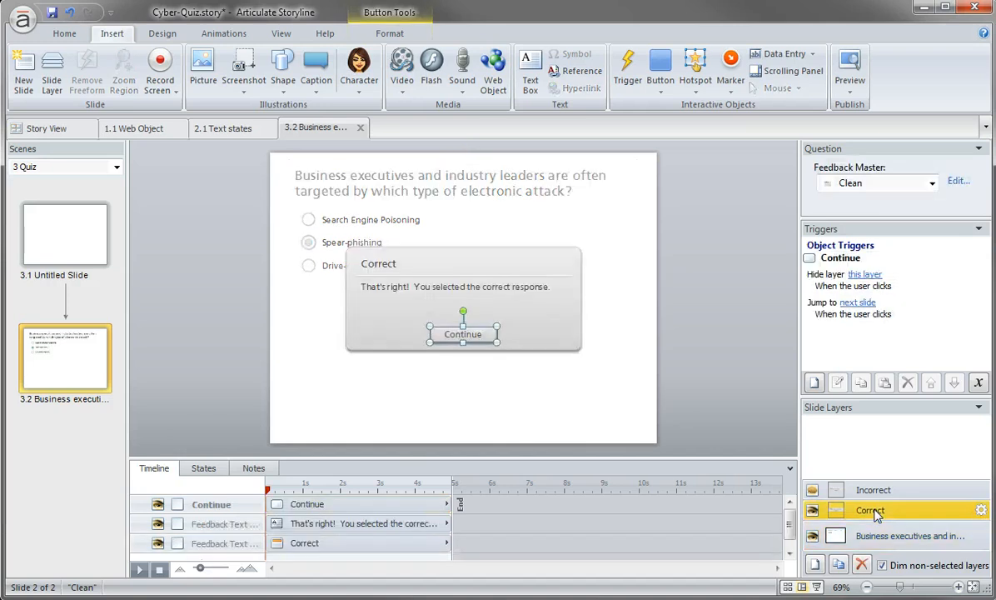
{"action": "left_click", "coordinate": [875, 491]}
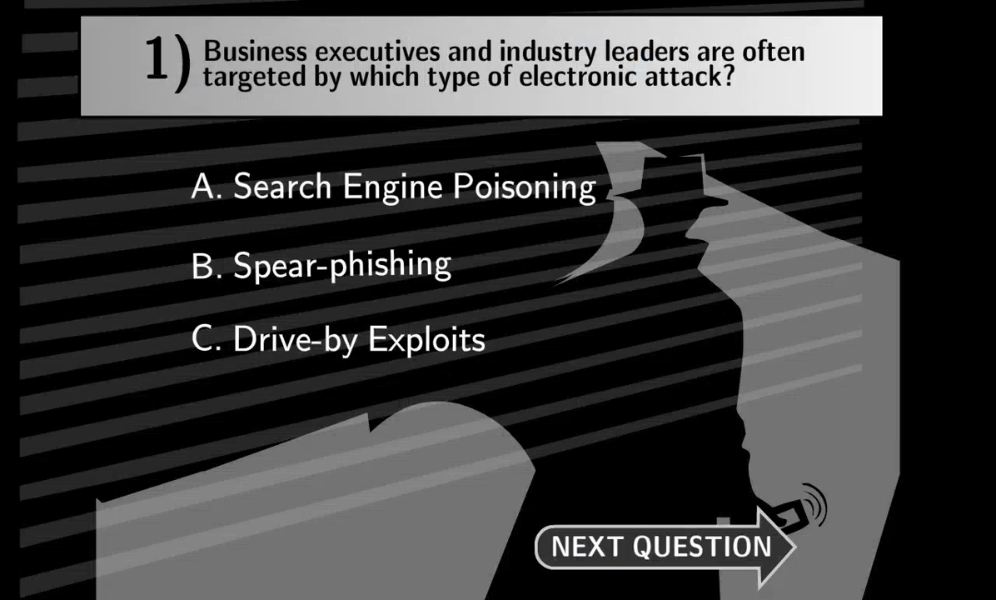
{"action": "left_click", "coordinate": [392, 346]}
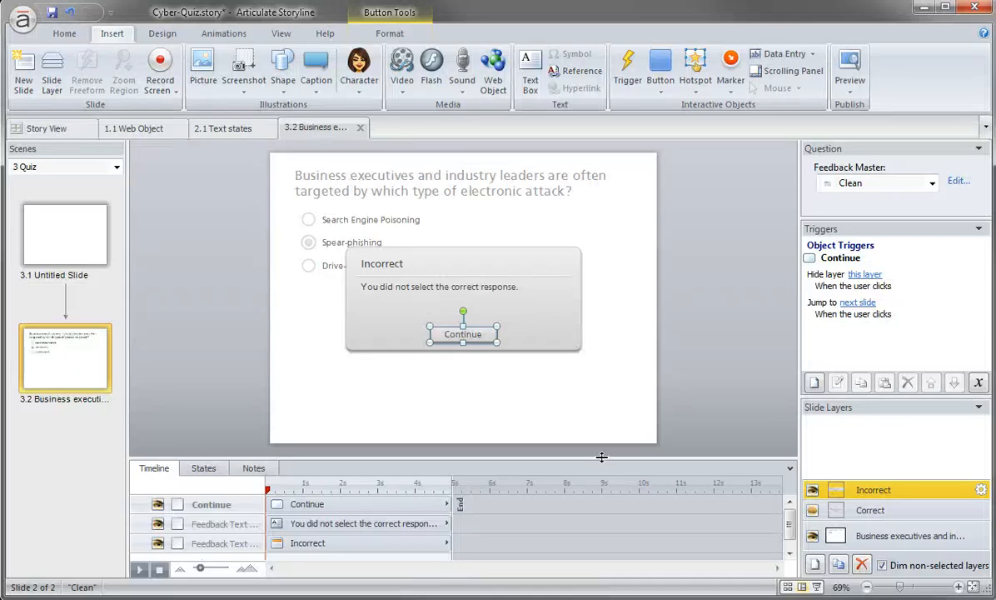
{"action": "left_click", "coordinate": [906, 540]}
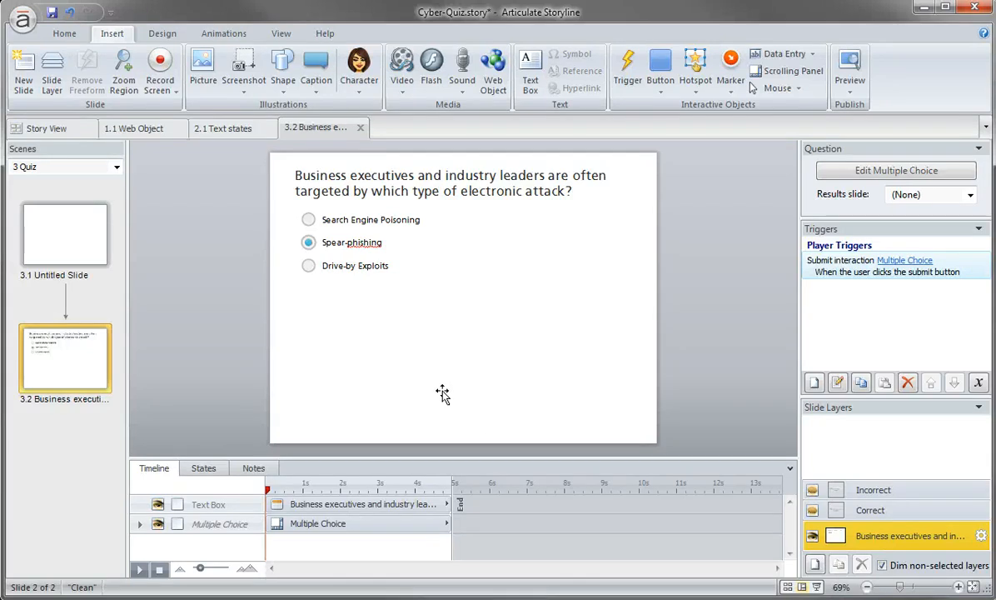
Step: Check which layout the multiple choice slide uses without changing it
{"action": "right_click", "coordinate": [77, 363]}
{"action": "mouse_move", "coordinate": [107, 495]}
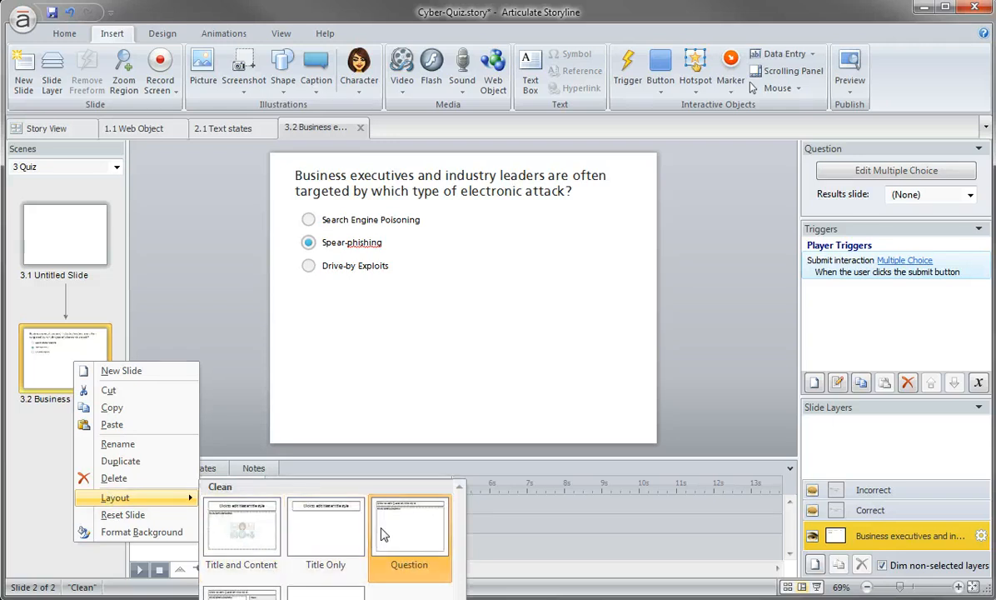
{"action": "left_click", "coordinate": [238, 323]}
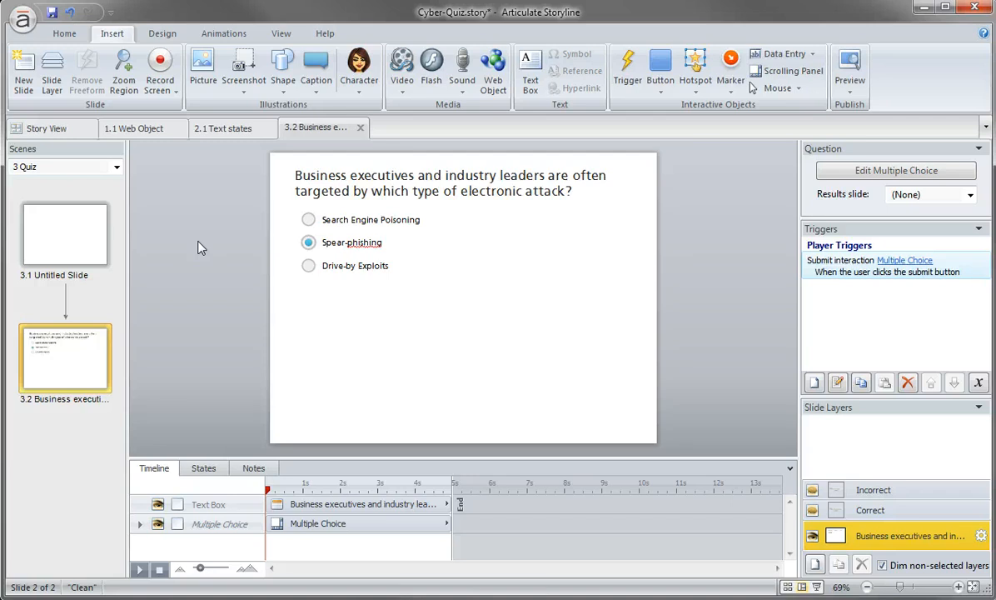
Step: In the slide master, draw a rectangle of about 720 by 544 px covering the whole Question layout
{"action": "left_click", "coordinate": [285, 35]}
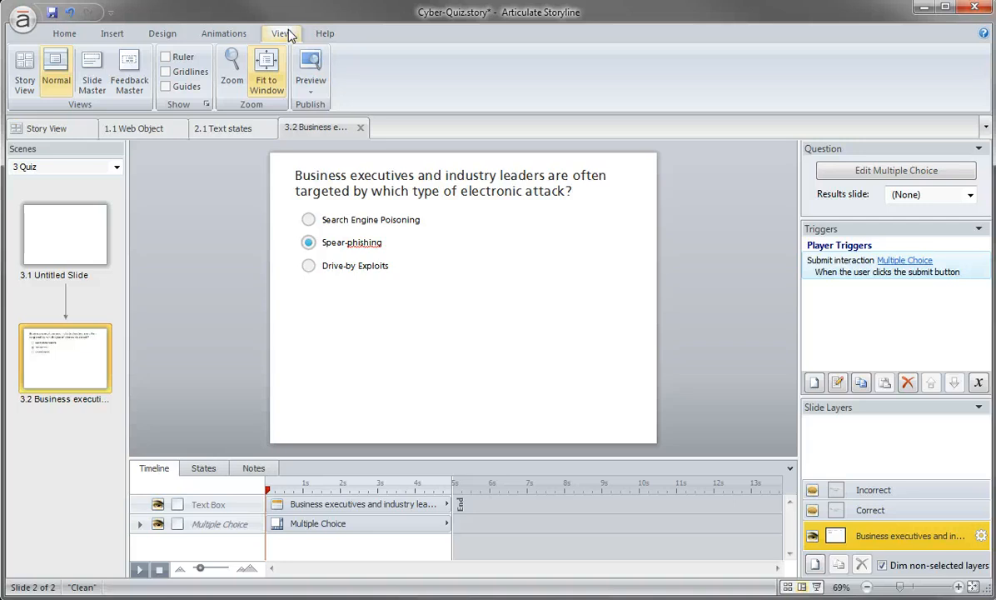
{"action": "left_click", "coordinate": [96, 73]}
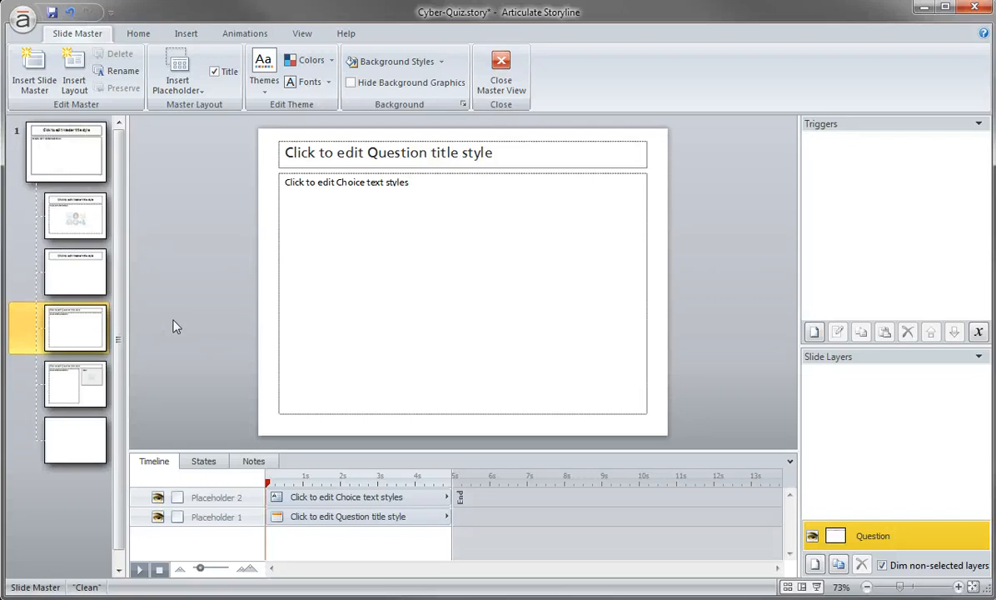
{"action": "left_click", "coordinate": [186, 33]}
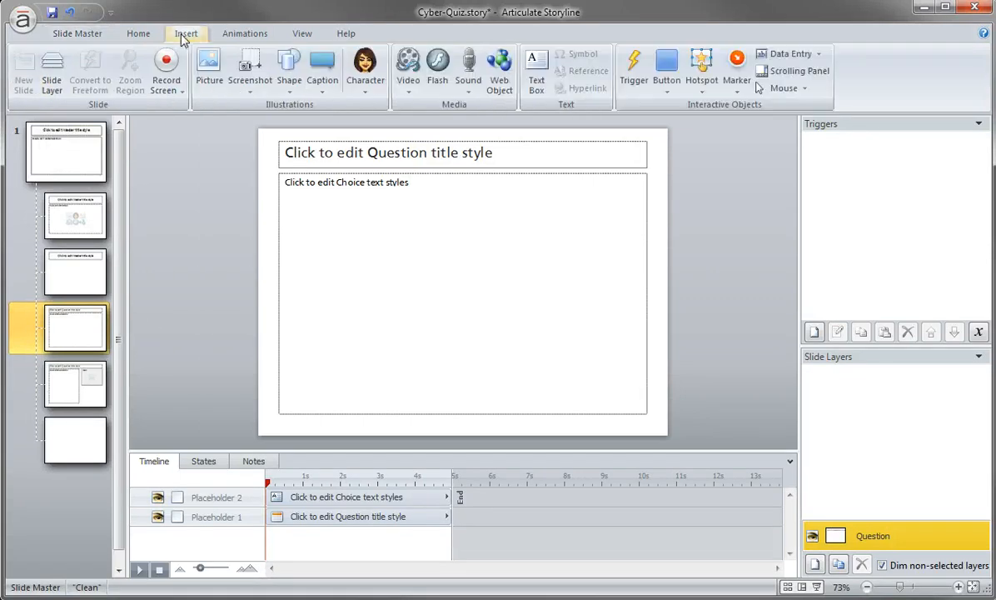
{"action": "left_click", "coordinate": [290, 91]}
{"action": "left_click", "coordinate": [278, 116]}
{"action": "left_click_drag", "start_coordinate": [261, 130], "coordinate": [663, 436]}
Step: Give the rectangle the solid black shape style without an outline and send it behind the question and choice placeholders
{"action": "left_click", "coordinate": [411, 33]}
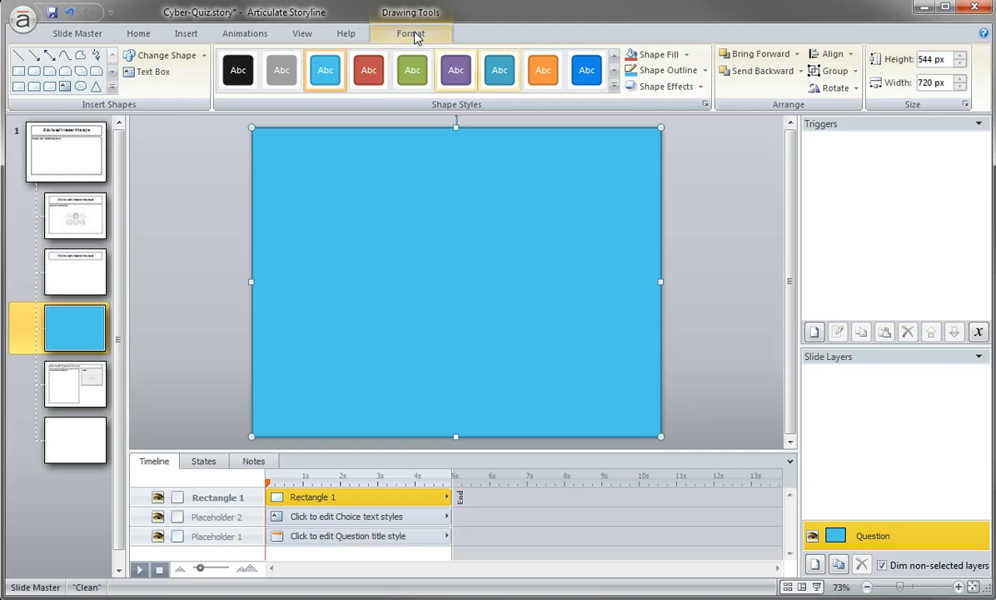
{"action": "left_click", "coordinate": [238, 70]}
{"action": "left_click", "coordinate": [662, 70]}
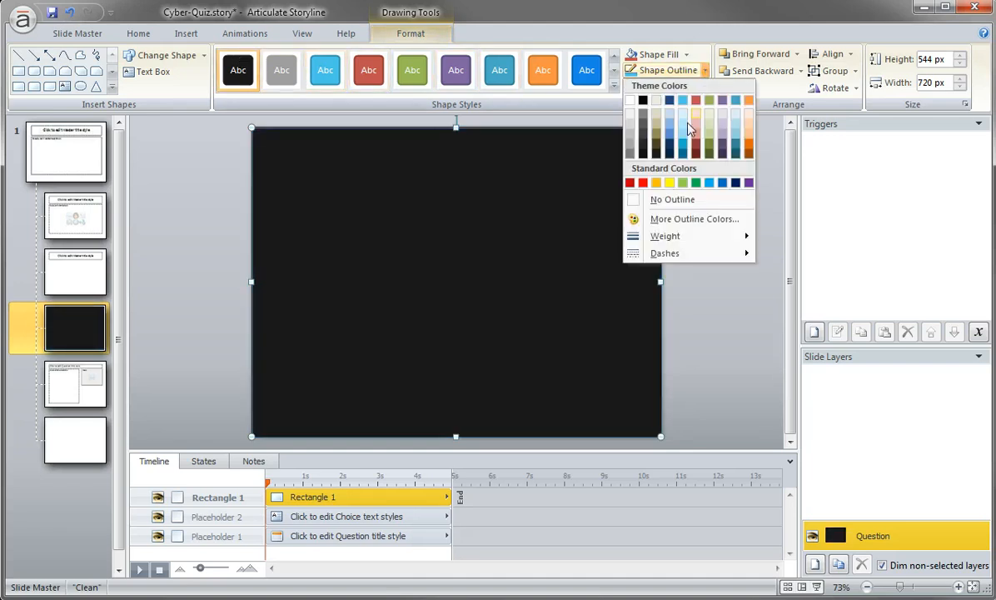
{"action": "left_click", "coordinate": [663, 197]}
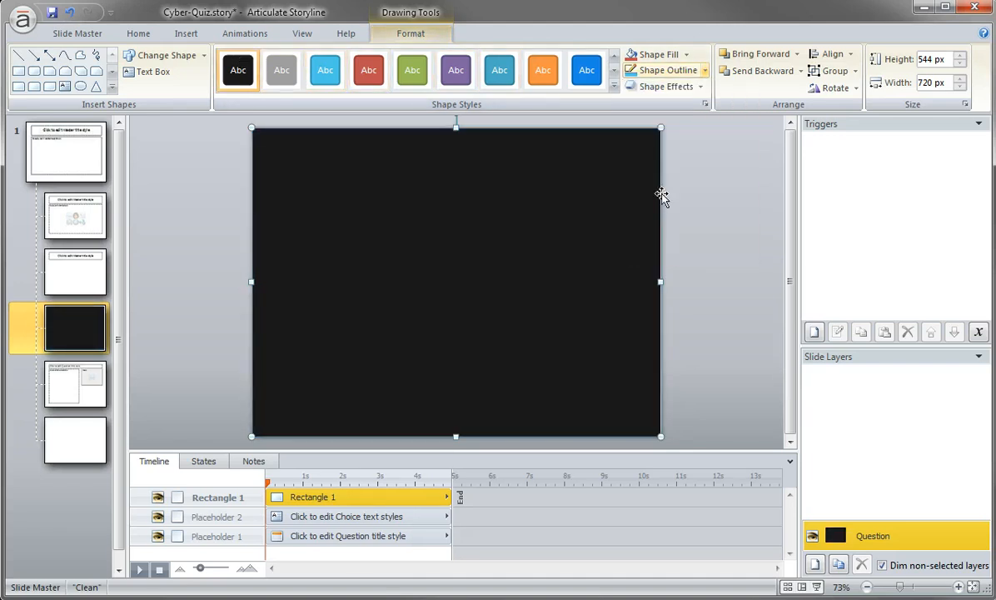
{"action": "right_click", "coordinate": [287, 177]}
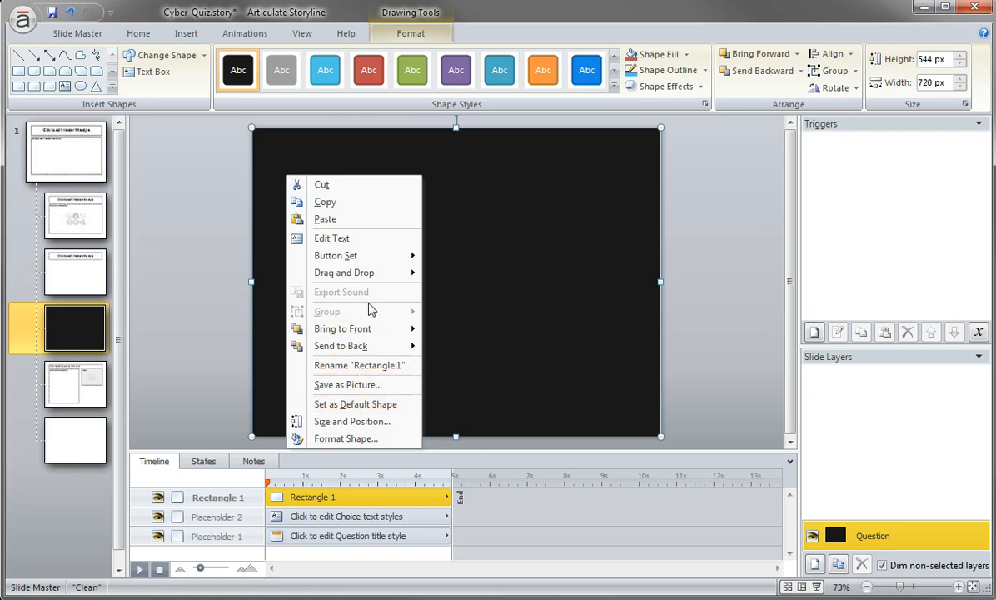
{"action": "left_click", "coordinate": [372, 346]}
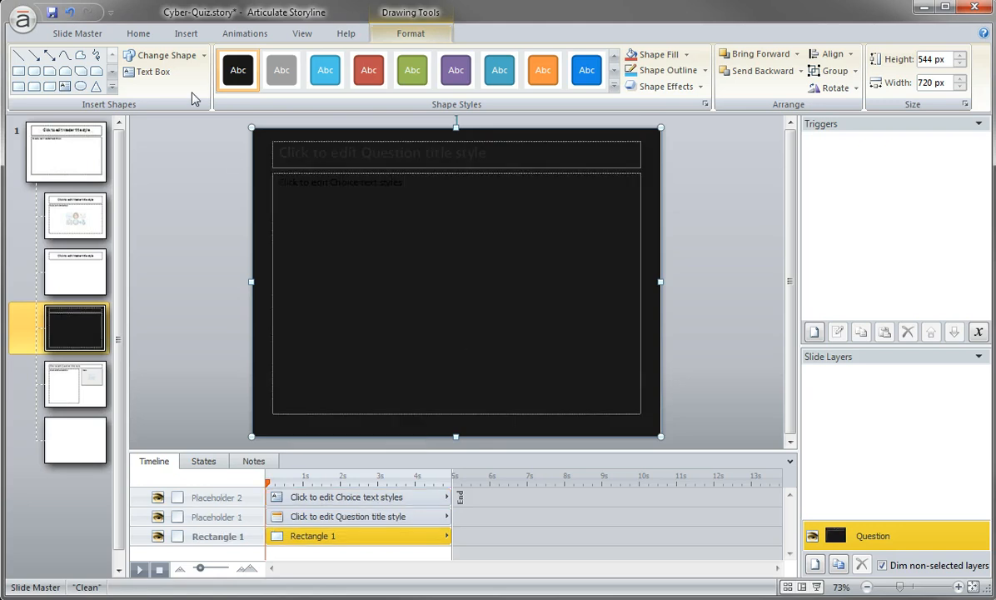
Step: Draw a rectangular band of about 752 by 88 px across the upper part of the Question layout, slightly overlapping both slide edges
{"action": "left_click", "coordinate": [185, 34]}
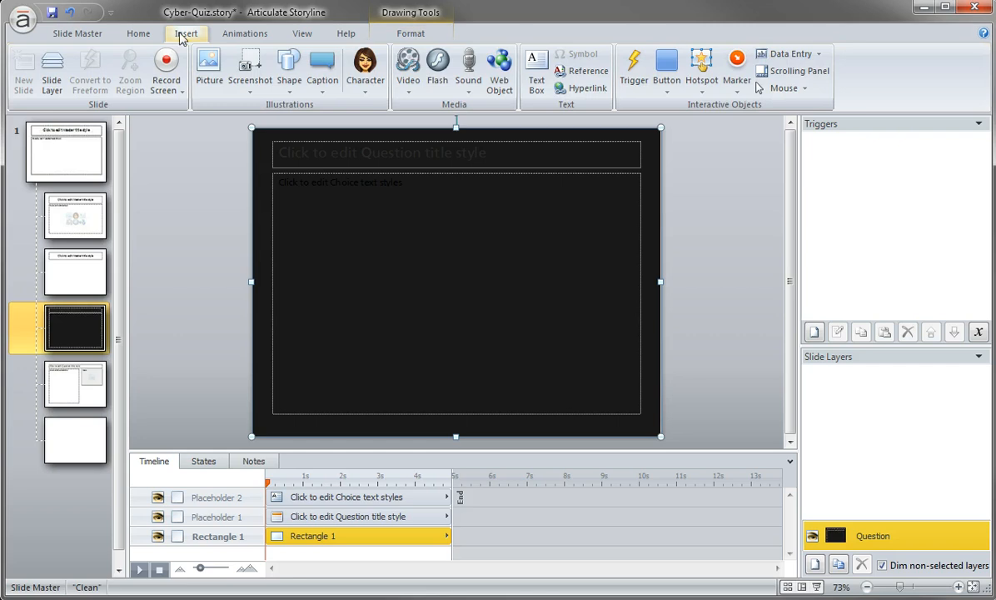
{"action": "left_click", "coordinate": [289, 71]}
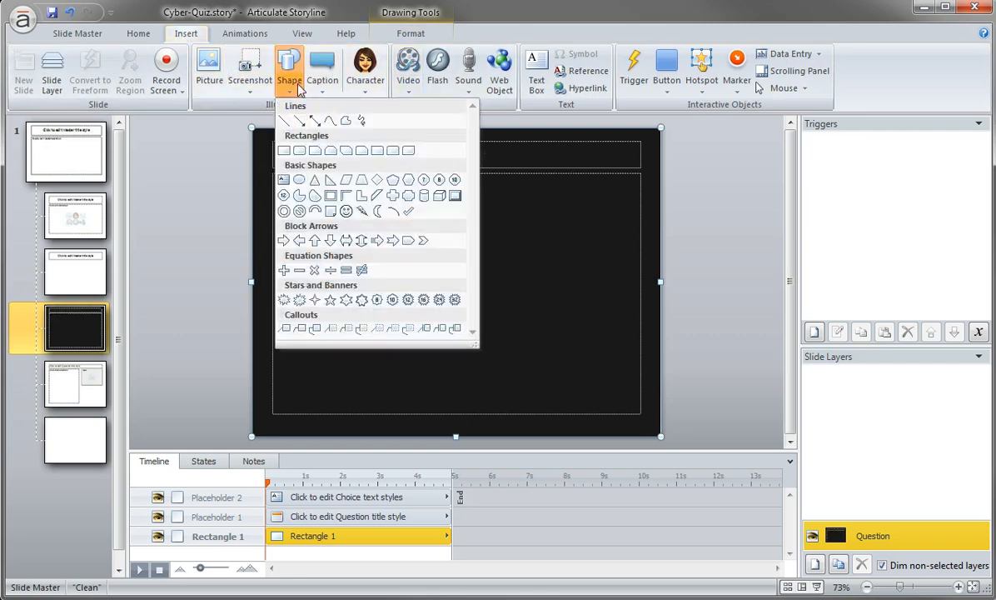
{"action": "left_click", "coordinate": [284, 151]}
{"action": "left_click_drag", "start_coordinate": [248, 155], "coordinate": [675, 204]}
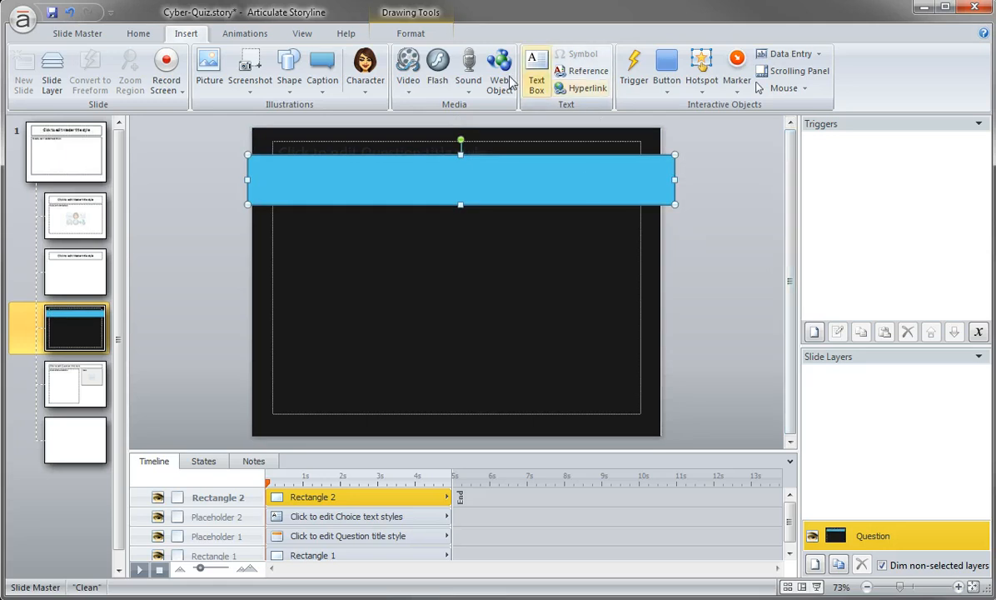
Step: Give the new band the solid gray shape style and remove its outline
{"action": "left_click", "coordinate": [412, 33]}
{"action": "left_click", "coordinate": [282, 69]}
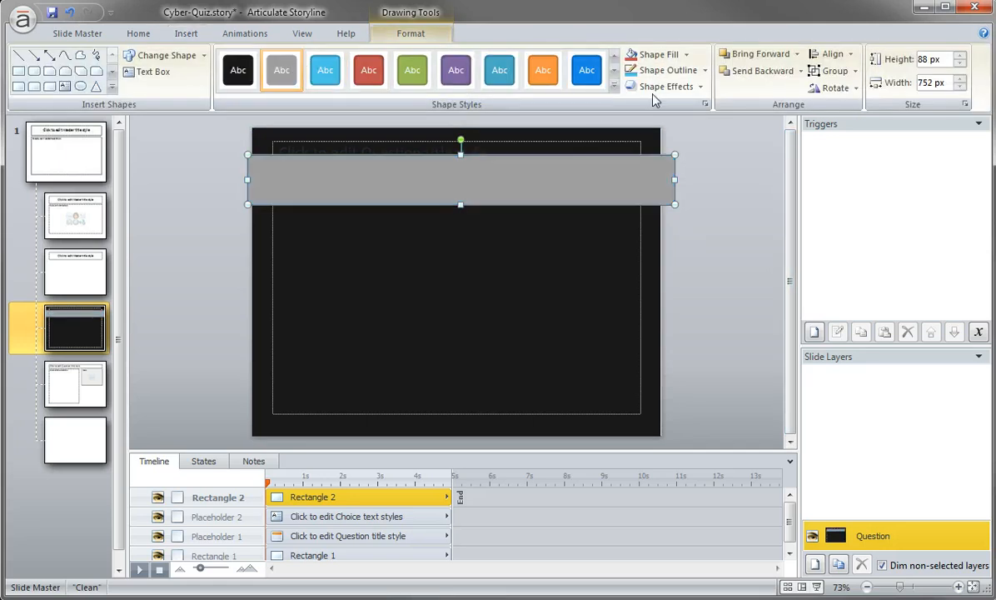
{"action": "left_click", "coordinate": [668, 70]}
{"action": "left_click", "coordinate": [654, 199]}
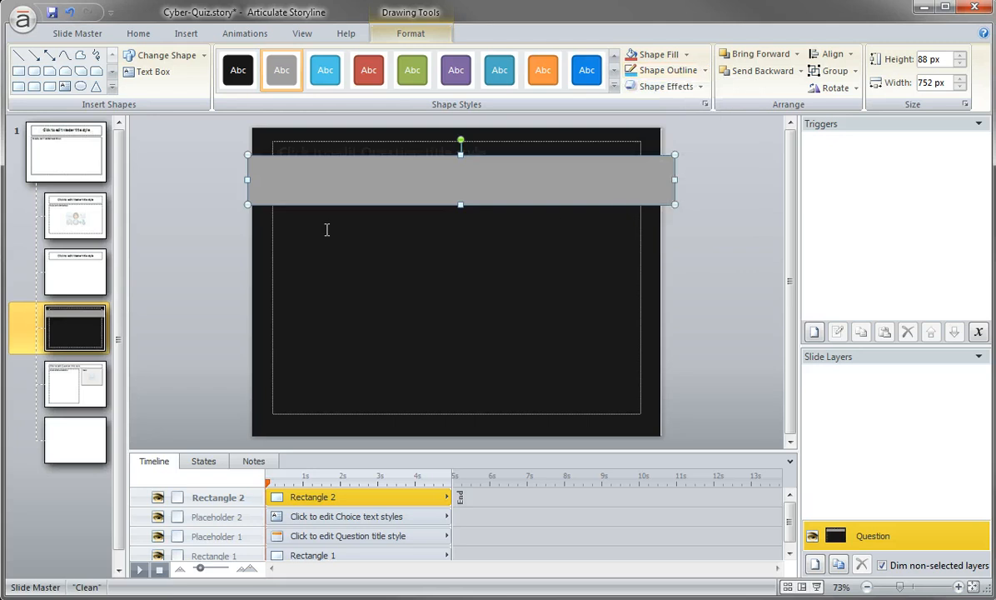
Step: Move the gray band behind the question title and choice placeholders but keep it in front of the black background rectangle
{"action": "left_click_drag", "start_coordinate": [292, 467], "coordinate": [292, 414]}
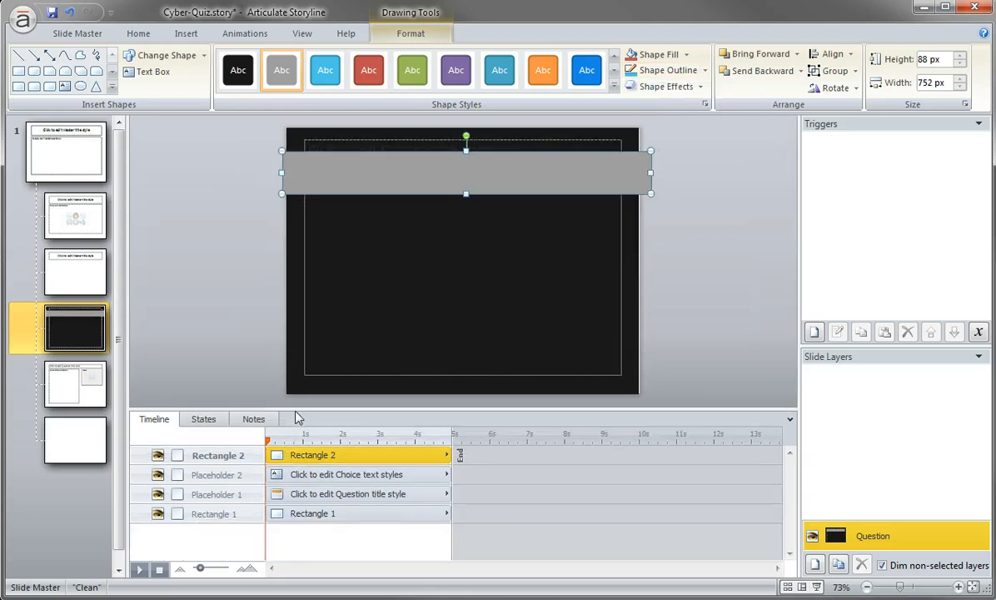
{"action": "left_click_drag", "start_coordinate": [275, 455], "coordinate": [291, 494]}
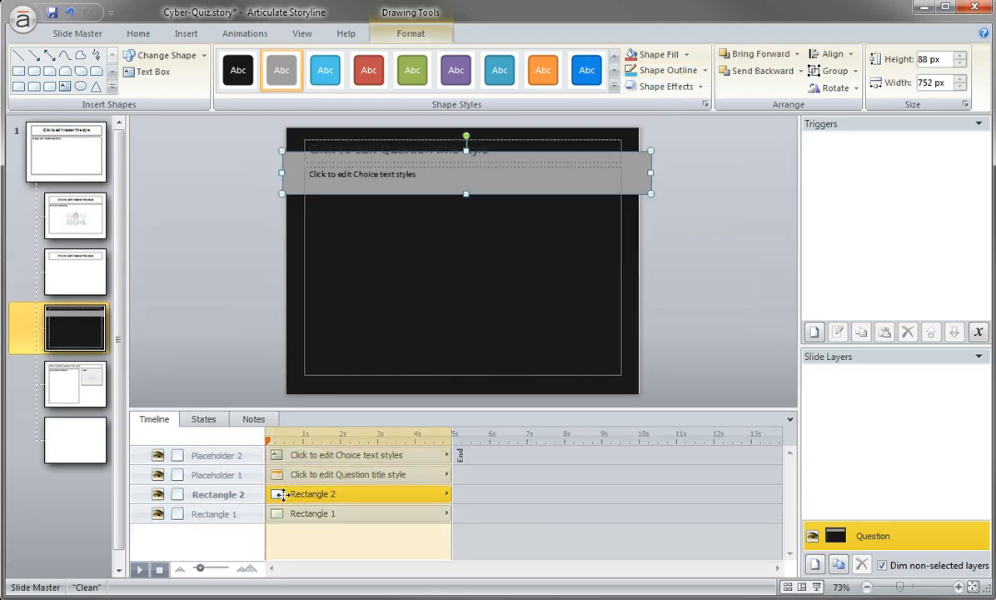
{"action": "left_click_drag", "start_coordinate": [311, 409], "coordinate": [305, 466]}
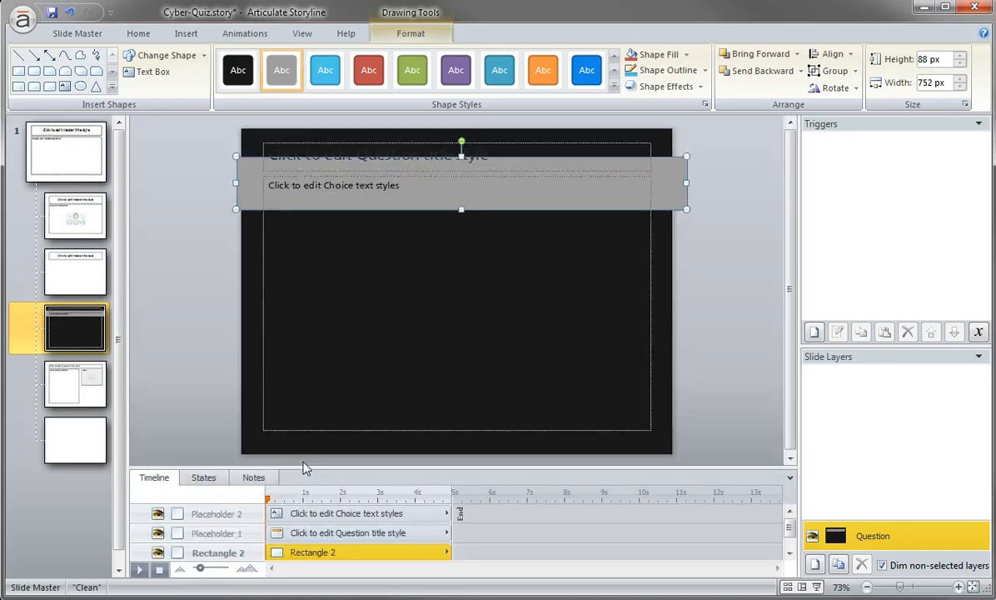
{"action": "left_click", "coordinate": [216, 273]}
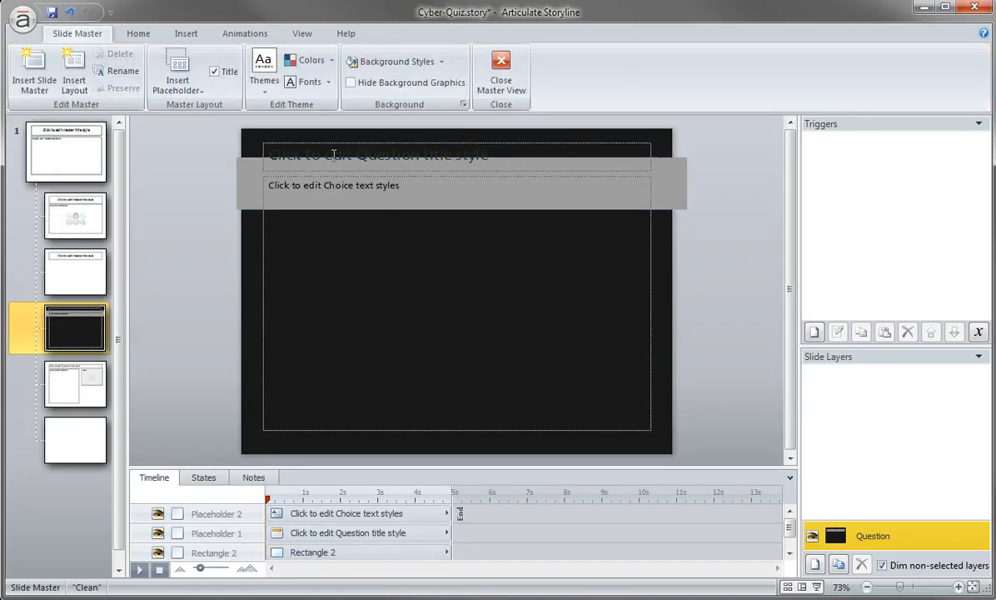
Step: Shrink the choice placeholder to about 344 px high so it starts below the gray band, and move the question title placeholder onto the band
{"action": "left_click", "coordinate": [260, 194]}
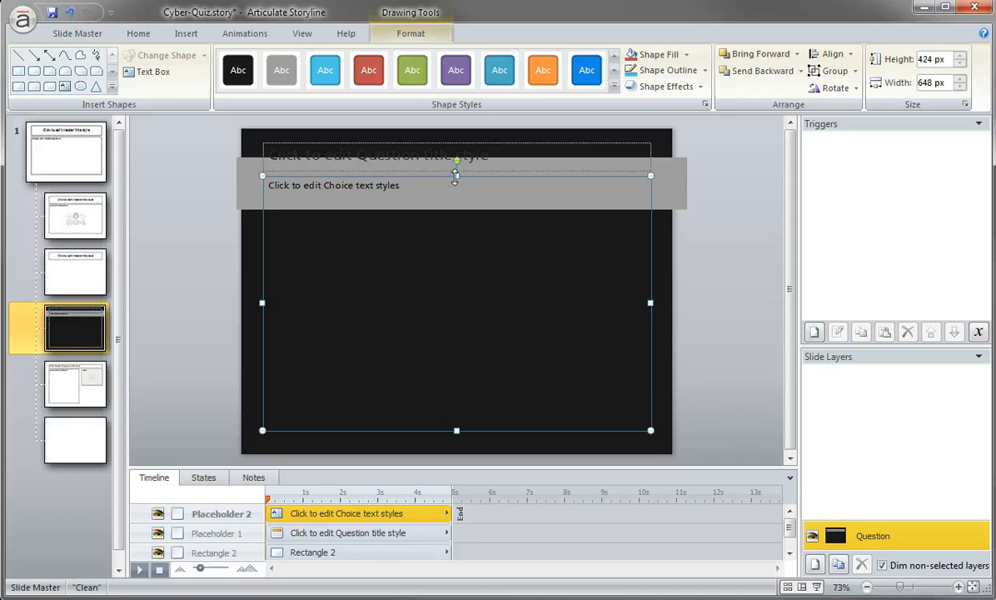
{"action": "left_click_drag", "start_coordinate": [455, 176], "coordinate": [455, 223]}
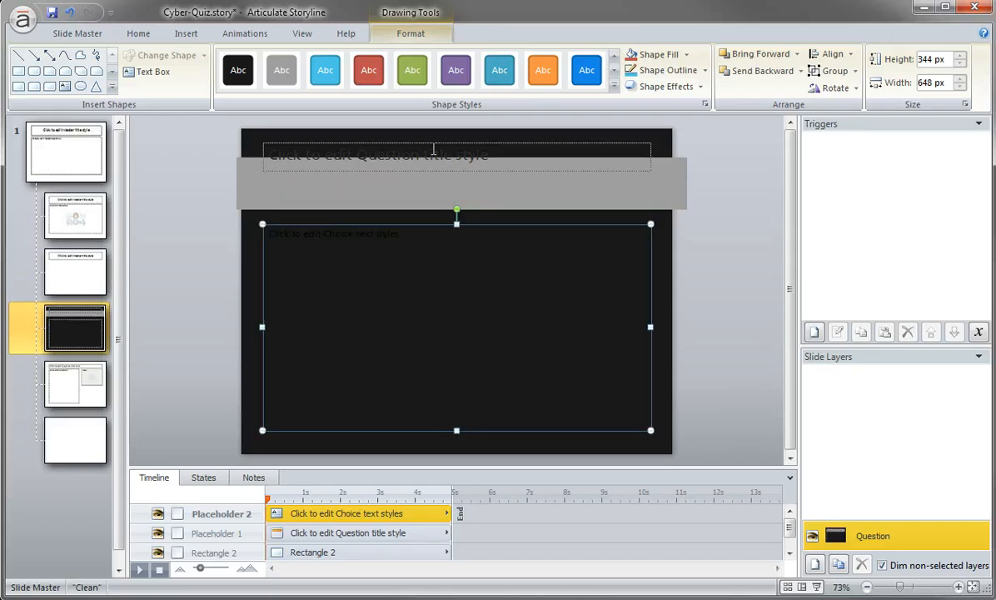
{"action": "left_click_drag", "start_coordinate": [433, 148], "coordinate": [431, 175]}
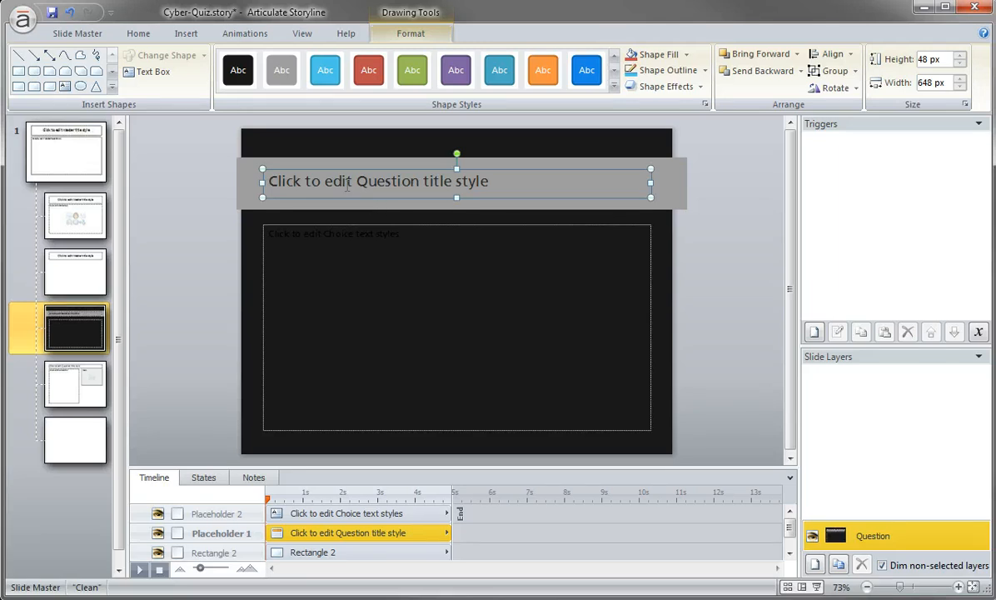
Step: Set the choice placeholder's text to a light gray theme color and increase its font size to 14
{"action": "left_click", "coordinate": [418, 226]}
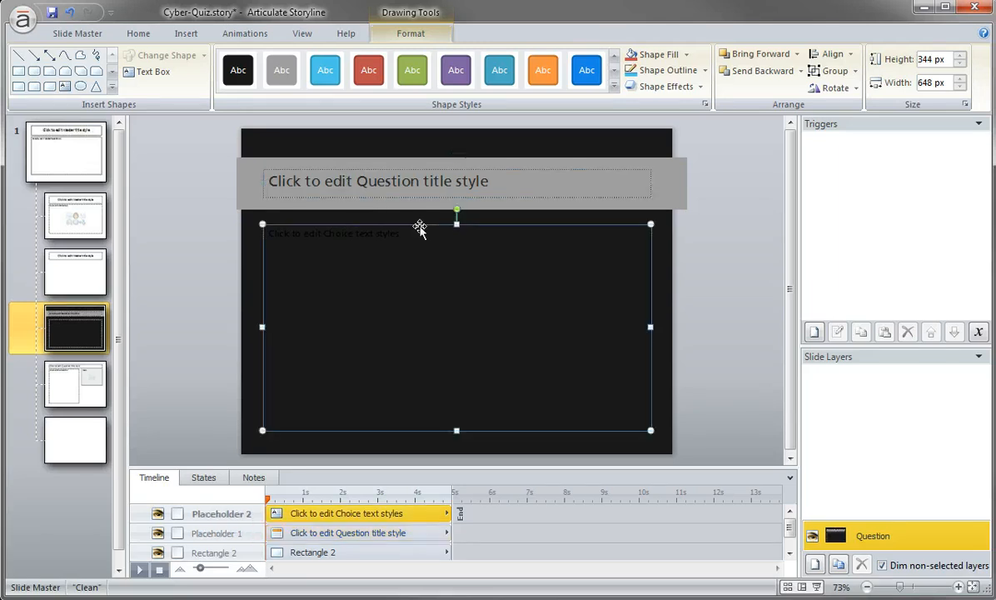
{"action": "left_click", "coordinate": [134, 38]}
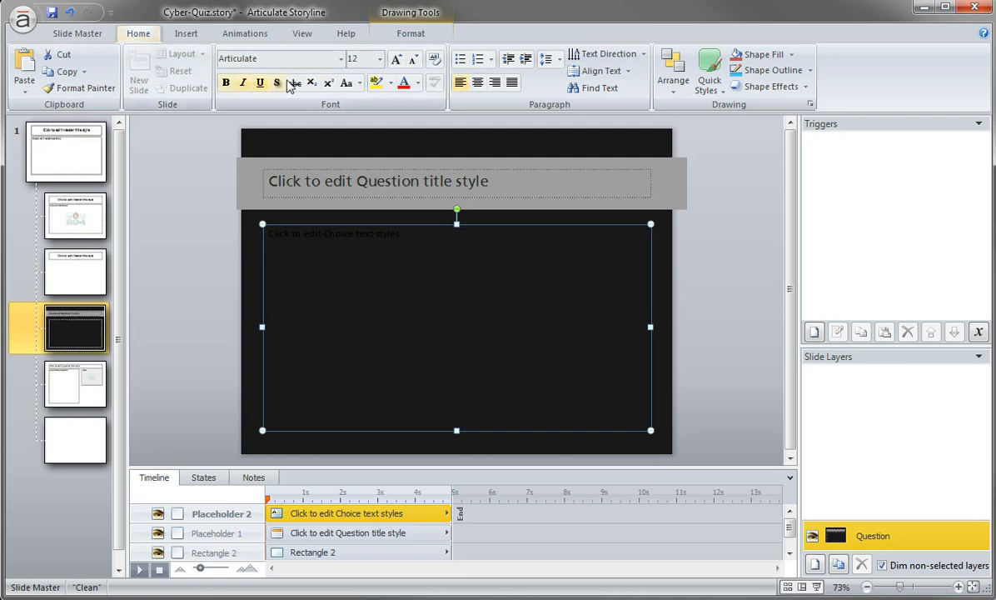
{"action": "left_click", "coordinate": [419, 84]}
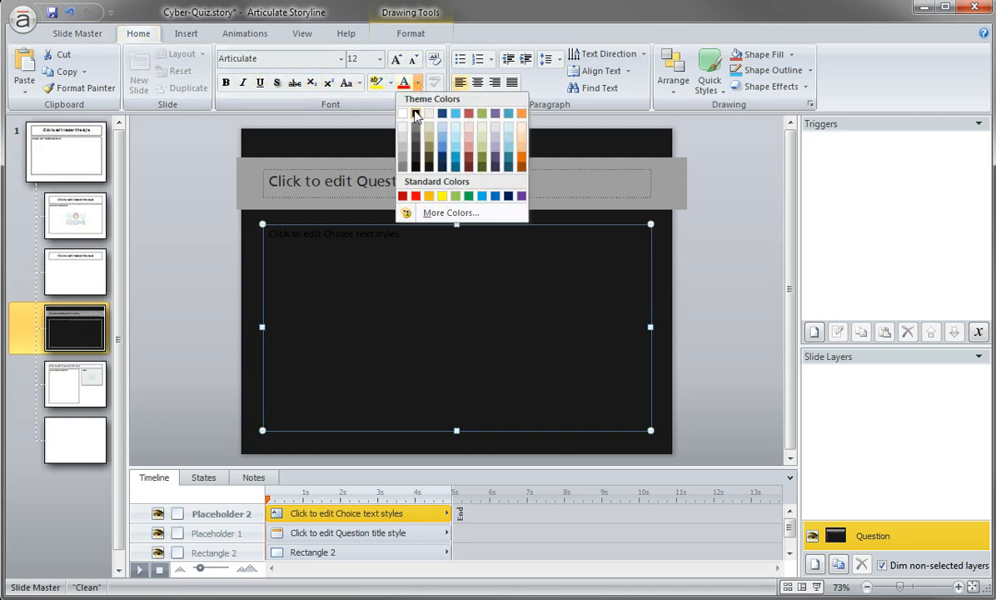
{"action": "left_click", "coordinate": [406, 158]}
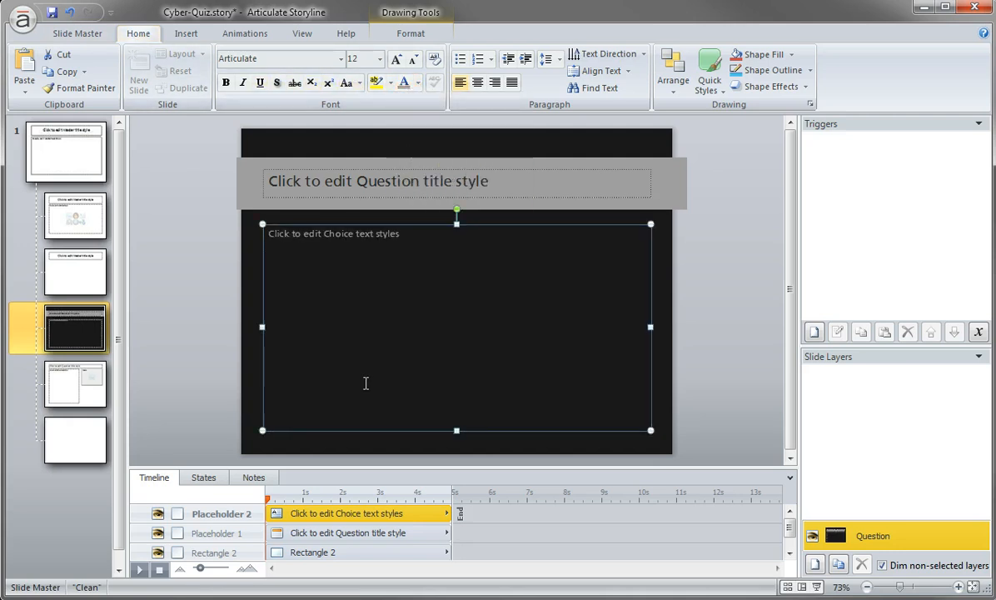
{"action": "left_click", "coordinate": [396, 61]}
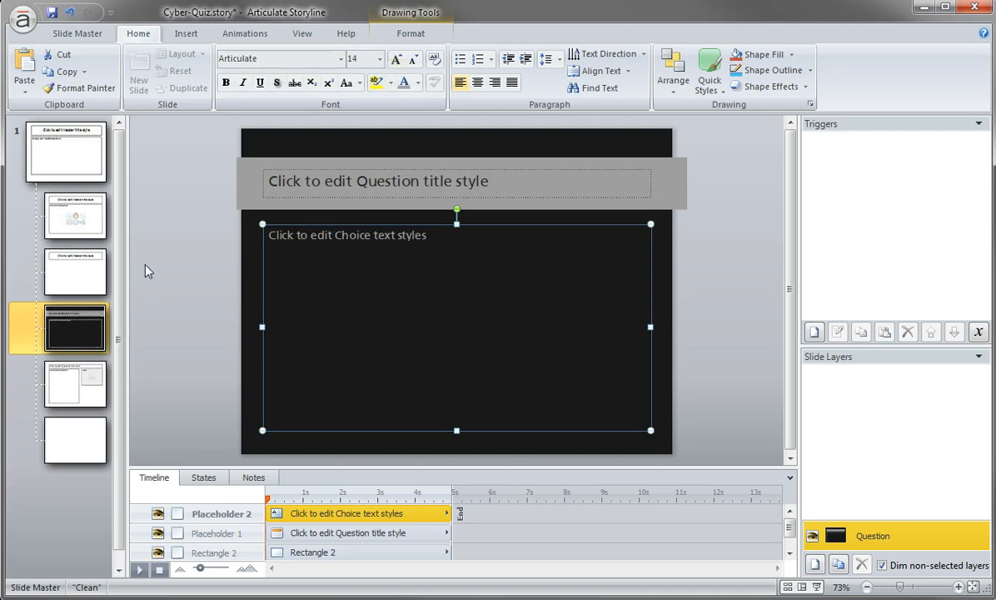